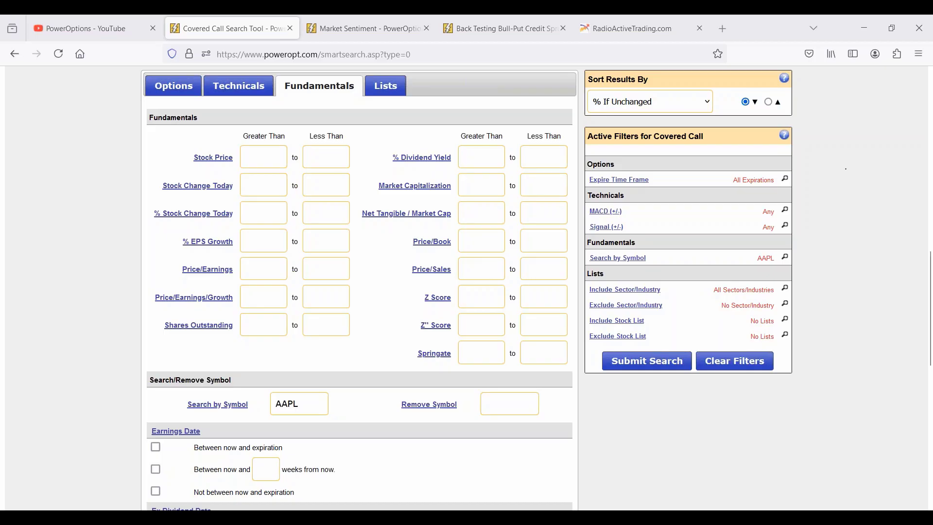
Step: Limit the AAPL covered call search to options between 1 and 1 strikes out-of-the-money, and submit the search
{"action": "scroll", "coordinate": [322, 282], "scroll_direction": "up", "scroll_amount": 2}
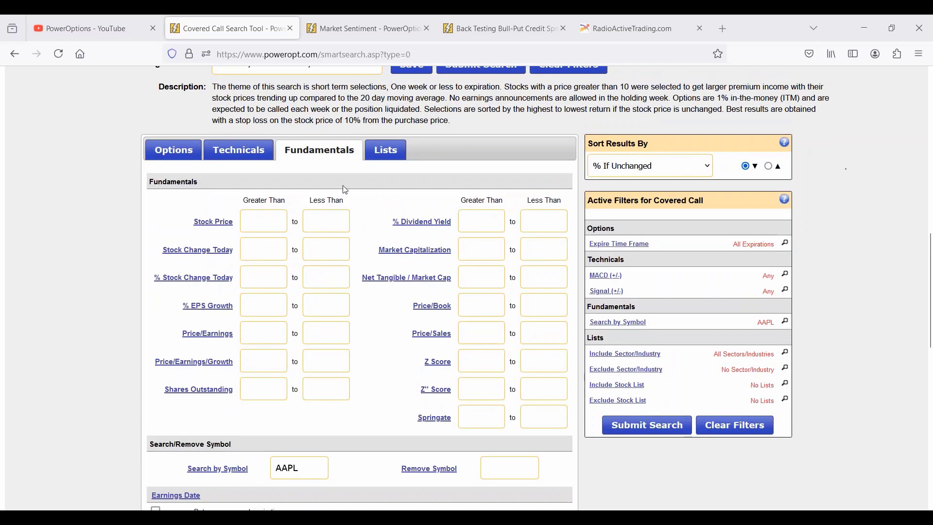
{"action": "left_click", "coordinate": [178, 155]}
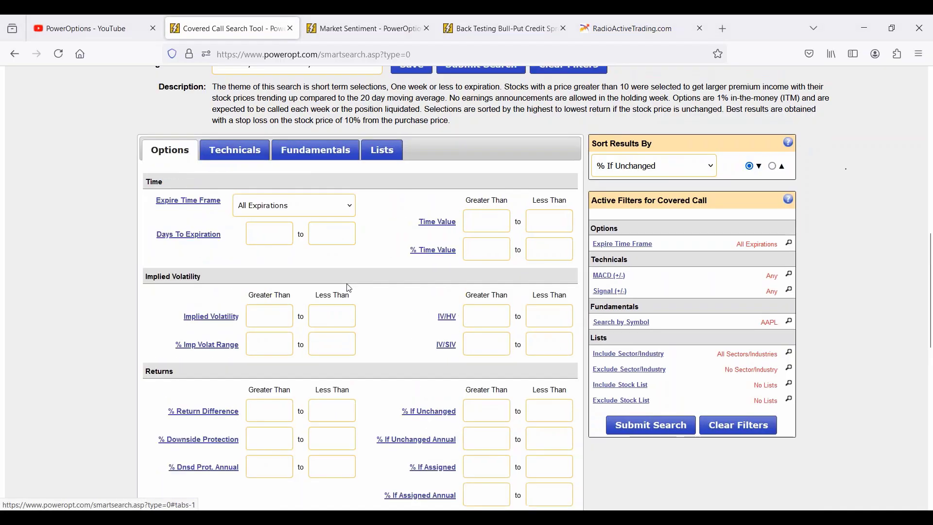
{"action": "scroll", "coordinate": [346, 285], "scroll_direction": "down", "scroll_amount": 4}
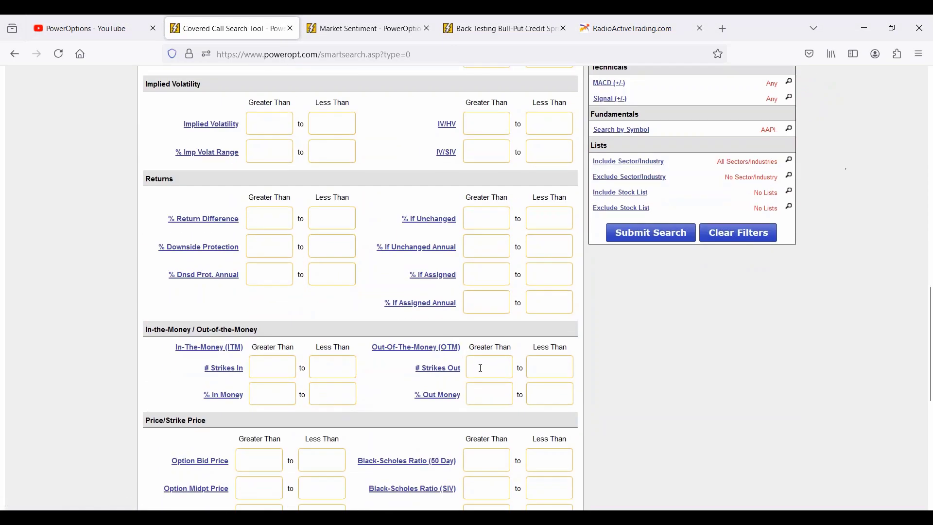
{"action": "left_click", "coordinate": [481, 368]}
{"action": "type", "text": "1"}
{"action": "left_click", "coordinate": [568, 364]}
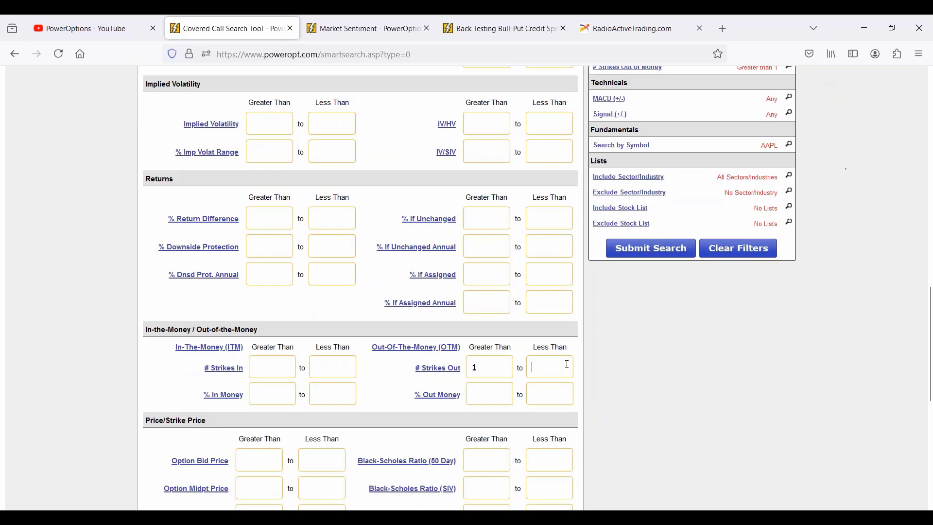
{"action": "type", "text": "1"}
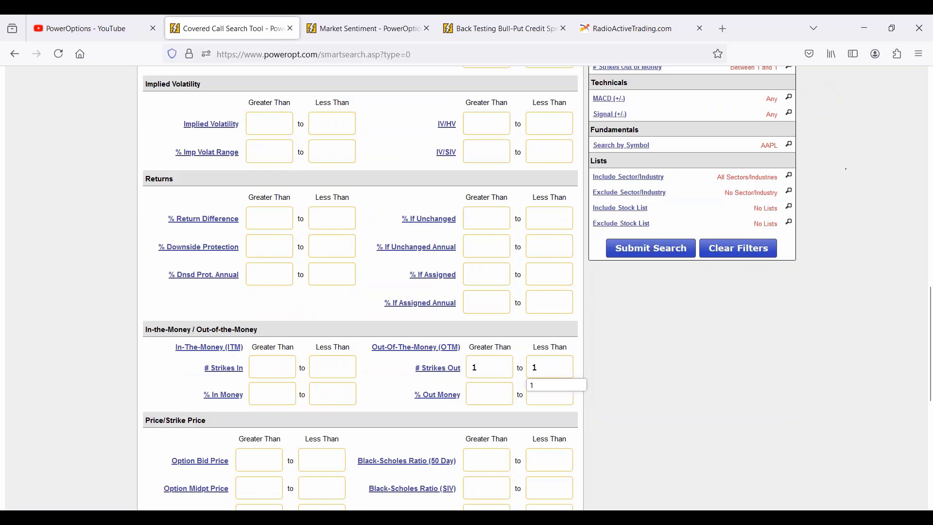
{"action": "left_click", "coordinate": [665, 250]}
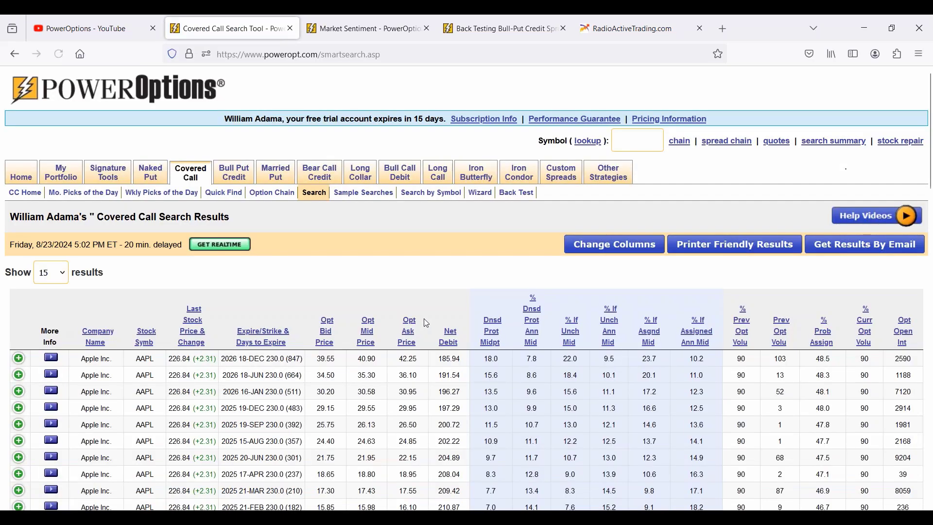
Step: Sort the search results by If Assnd. Annual and resubmit the search
{"action": "scroll", "coordinate": [427, 323], "scroll_direction": "down", "scroll_amount": 4}
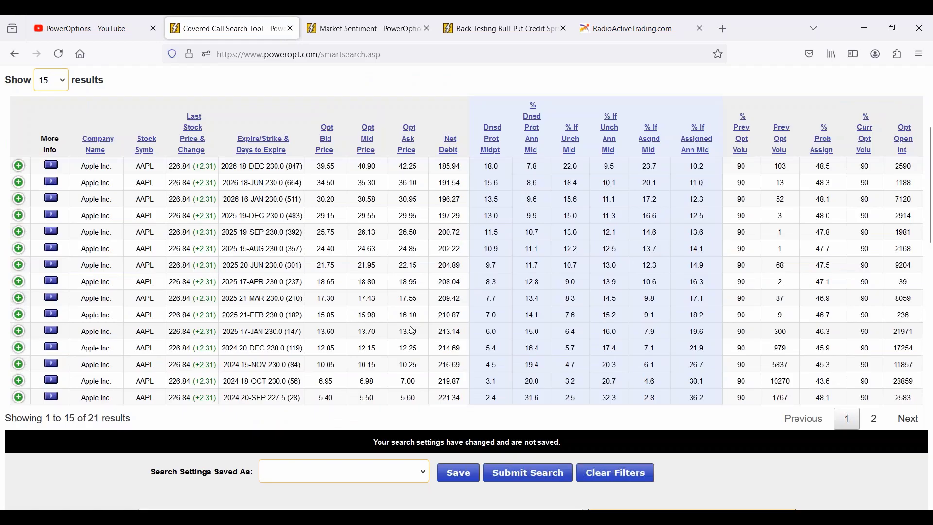
{"action": "scroll", "coordinate": [412, 331], "scroll_direction": "down", "scroll_amount": 7}
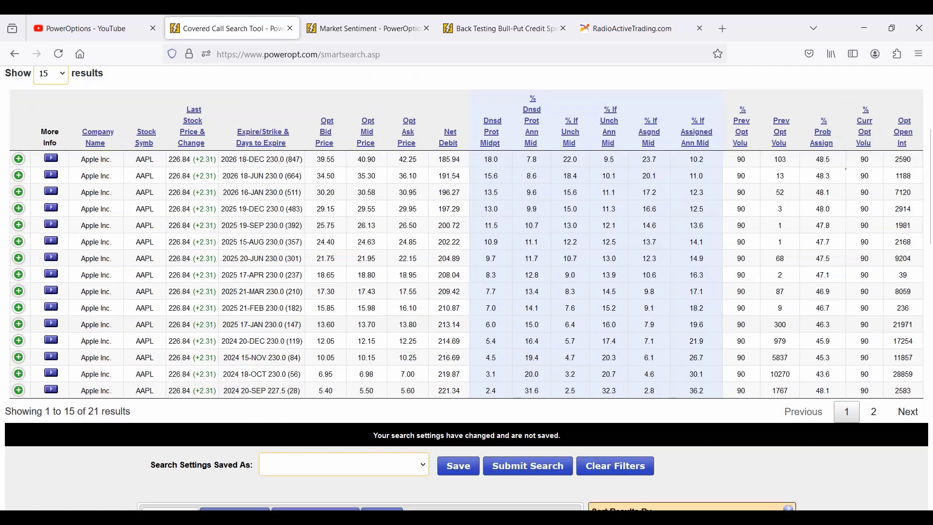
{"action": "left_click", "coordinate": [686, 228]}
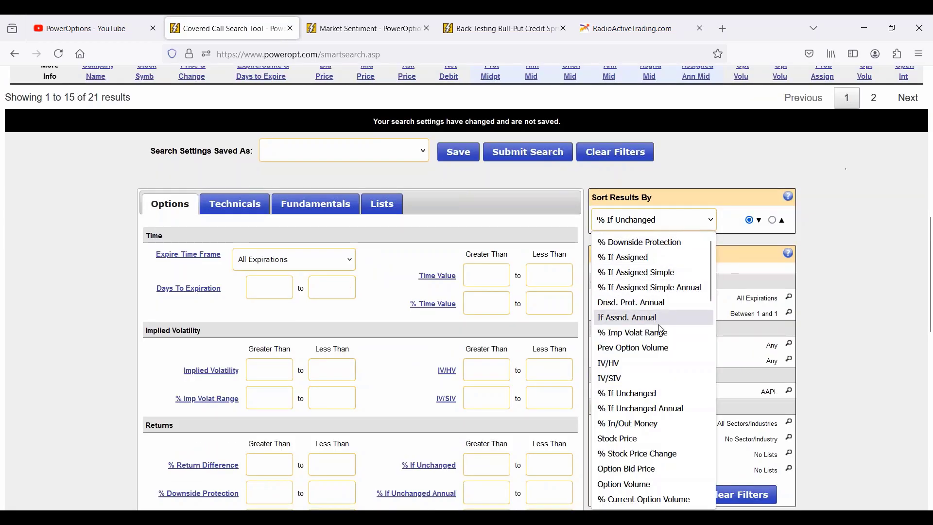
{"action": "left_click", "coordinate": [629, 318]}
{"action": "left_click", "coordinate": [528, 152]}
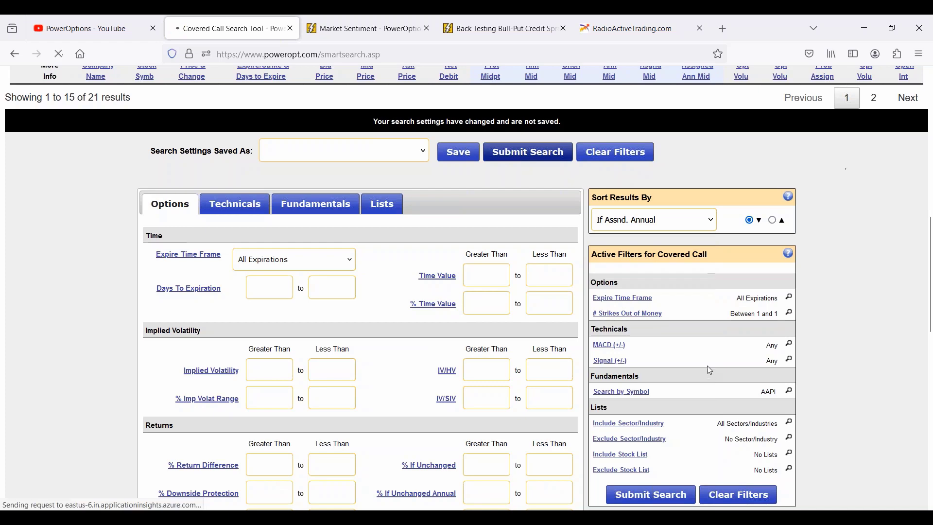
Step: Compare the option mid prices of the AAPL calls expiring 30 August, 20 September and 27 September 2024
{"action": "scroll", "coordinate": [707, 359], "scroll_direction": "down", "scroll_amount": 3}
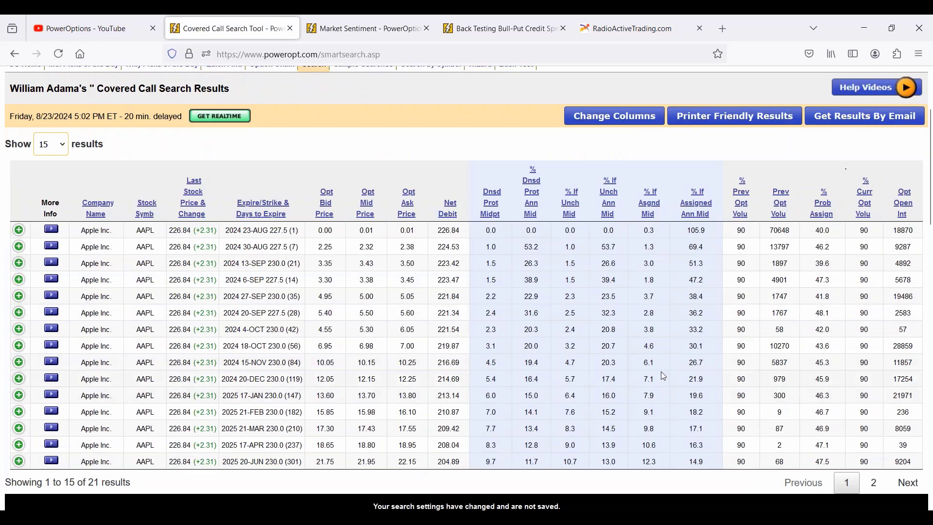
{"action": "left_click_drag", "start_coordinate": [275, 249], "coordinate": [379, 248]}
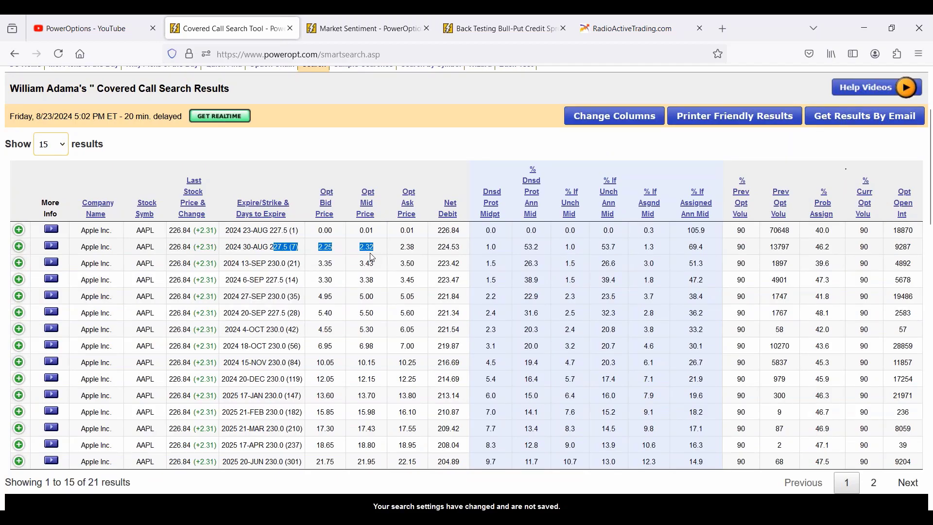
{"action": "left_click", "coordinate": [370, 257]}
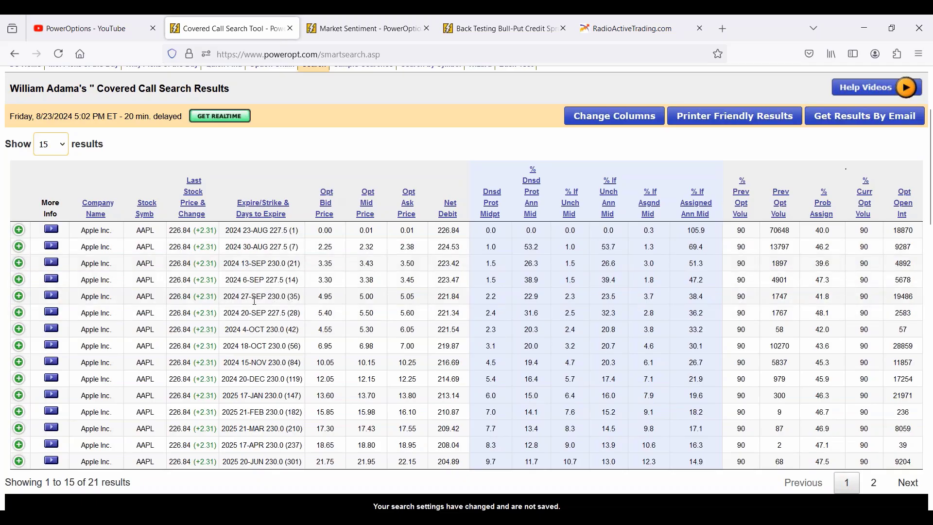
{"action": "left_click_drag", "start_coordinate": [245, 297], "coordinate": [300, 298]}
{"action": "left_click_drag", "start_coordinate": [358, 297], "coordinate": [383, 298]}
{"action": "left_click_drag", "start_coordinate": [263, 248], "coordinate": [391, 251]}
{"action": "left_click_drag", "start_coordinate": [267, 314], "coordinate": [349, 312]}
{"action": "left_click", "coordinate": [352, 313]}
{"action": "left_click_drag", "start_coordinate": [232, 316], "coordinate": [381, 317]}
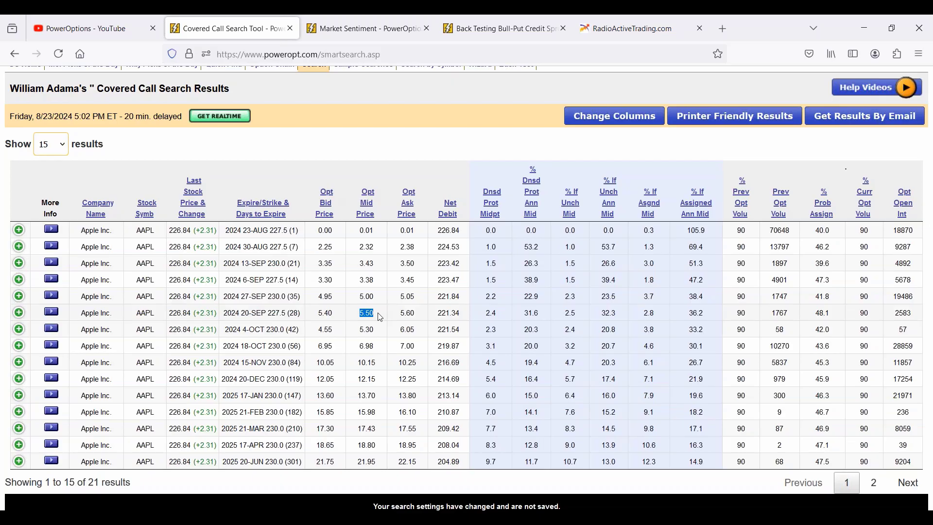
{"action": "left_click_drag", "start_coordinate": [246, 247], "coordinate": [371, 263]}
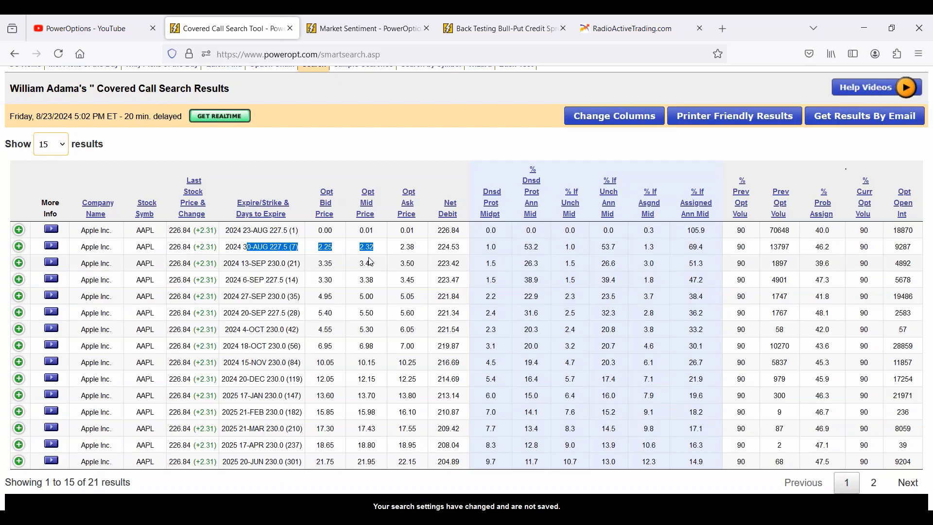
{"action": "double_click", "coordinate": [367, 313]}
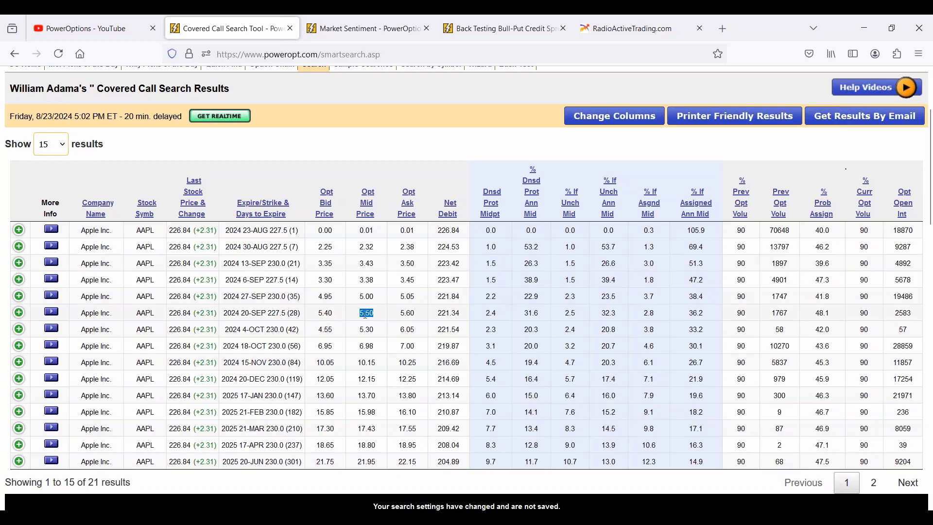
{"action": "left_click", "coordinate": [286, 313]}
{"action": "left_click_drag", "start_coordinate": [357, 313], "coordinate": [390, 311]}
Step: Examine how the annualized % If Assigned return varies from the nearest to the longer AAPL expirations
{"action": "left_click", "coordinate": [680, 234]}
{"action": "left_click_drag", "start_coordinate": [686, 235], "coordinate": [697, 379]}
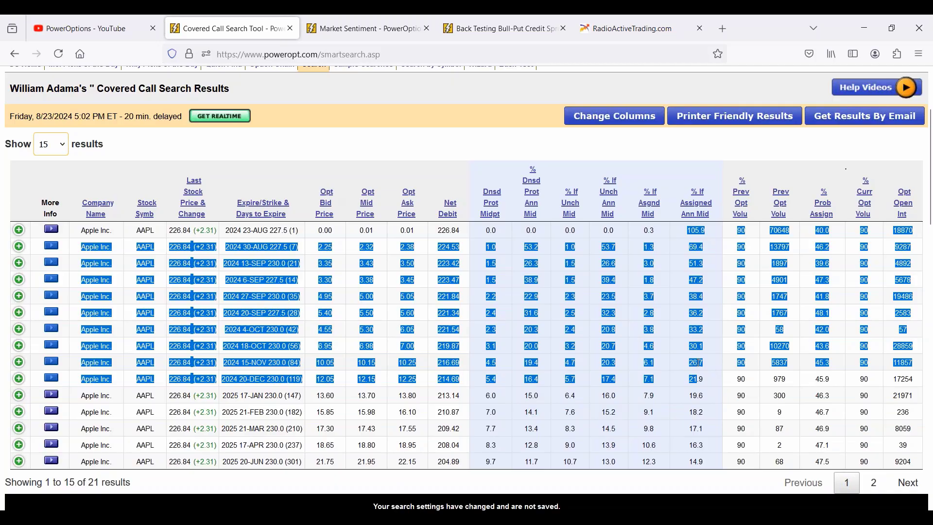
{"action": "left_click", "coordinate": [694, 375]}
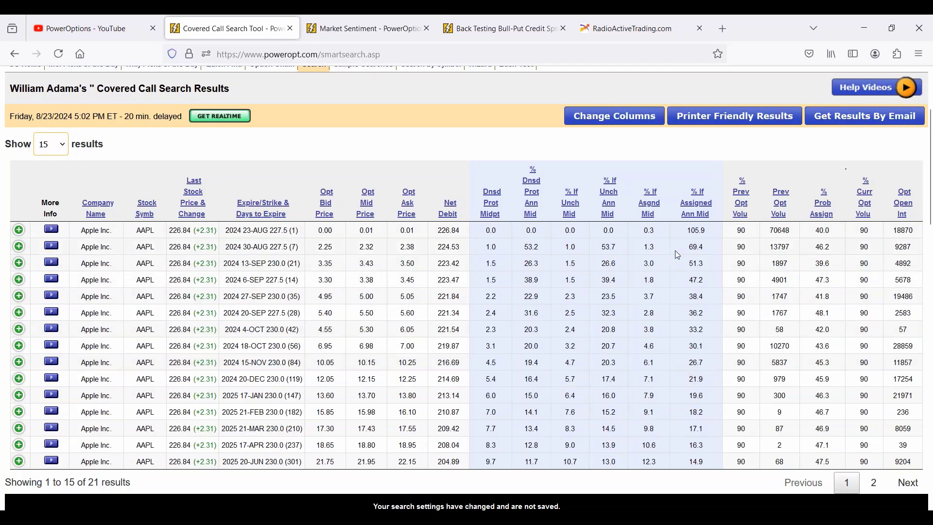
{"action": "left_click_drag", "start_coordinate": [680, 248], "coordinate": [710, 277]}
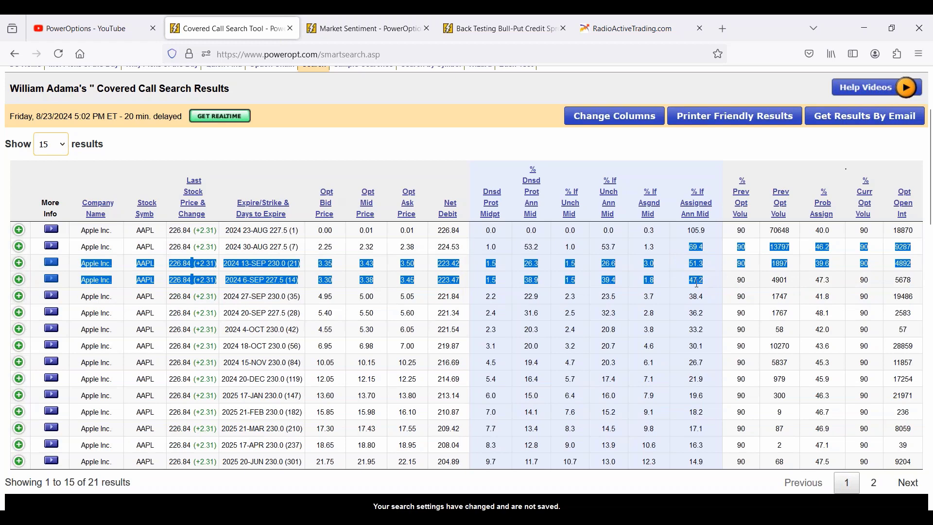
Step: Load the saved covered call search **Weekly Picks of the Day and show its results
{"action": "scroll", "coordinate": [625, 291], "scroll_direction": "down", "scroll_amount": 4}
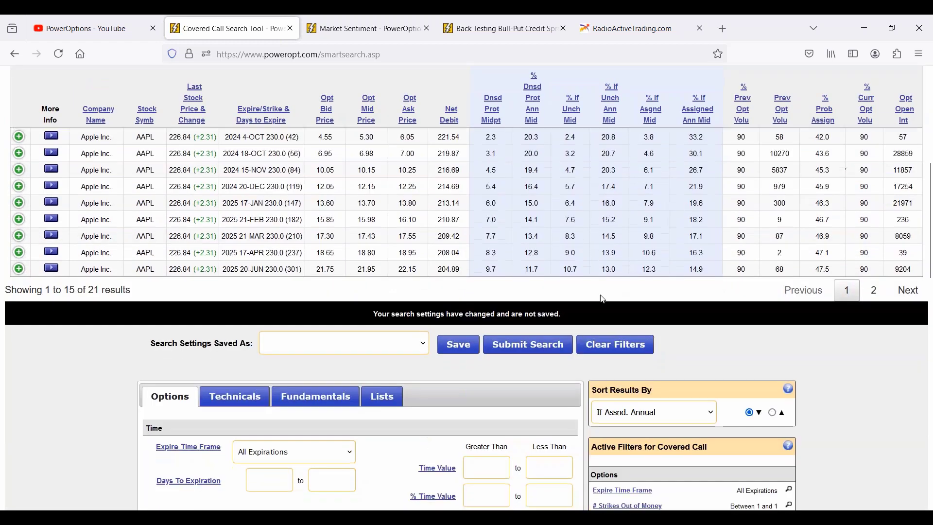
{"action": "left_click", "coordinate": [394, 352]}
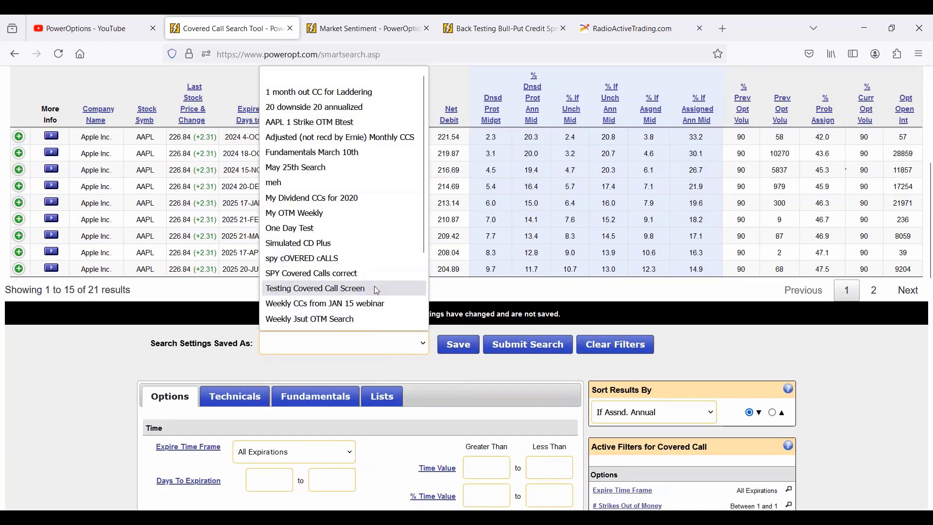
{"action": "scroll", "coordinate": [355, 291], "scroll_direction": "down", "scroll_amount": 3}
{"action": "left_click", "coordinate": [329, 319]}
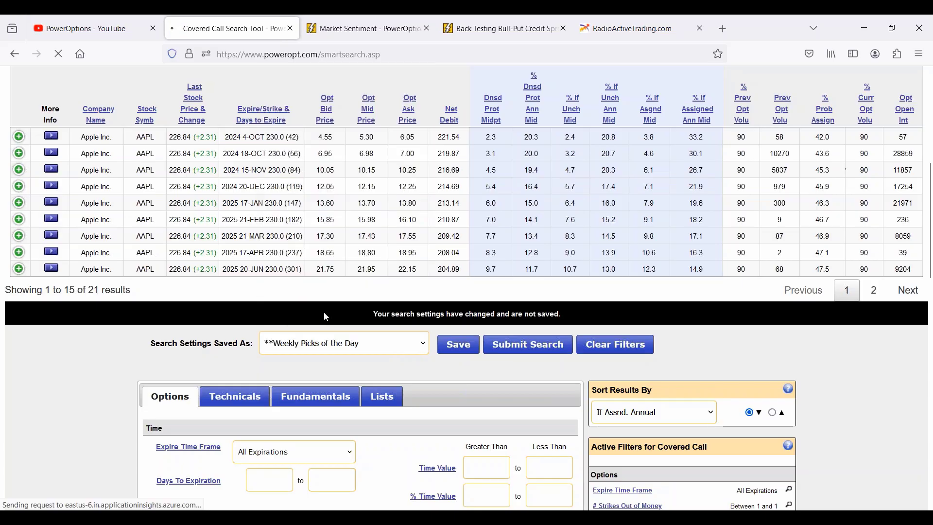
{"action": "scroll", "coordinate": [336, 315], "scroll_direction": "down", "scroll_amount": 2}
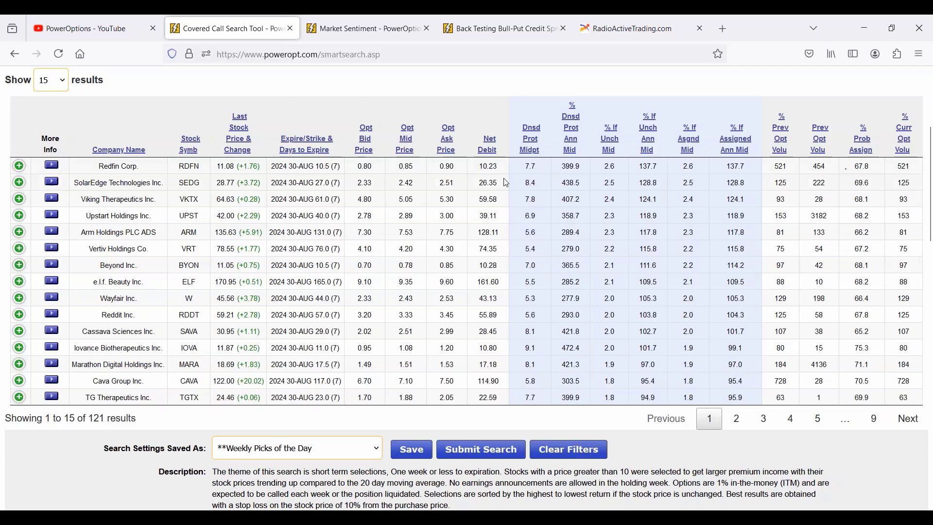
Step: Examine the Redfin covered call's stock price, expiration and strike, option mid price, downside protection and % If Assigned return
{"action": "double_click", "coordinate": [189, 166]}
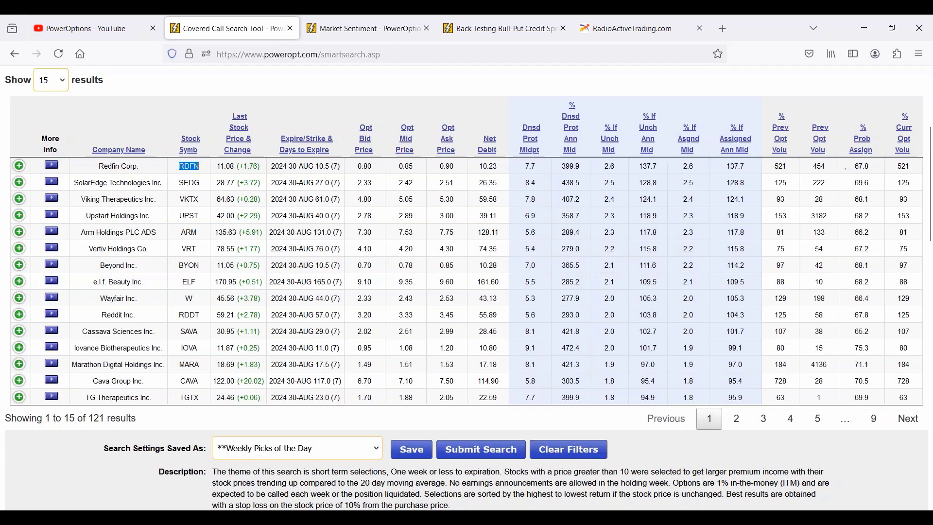
{"action": "left_click_drag", "start_coordinate": [189, 167], "coordinate": [341, 168]}
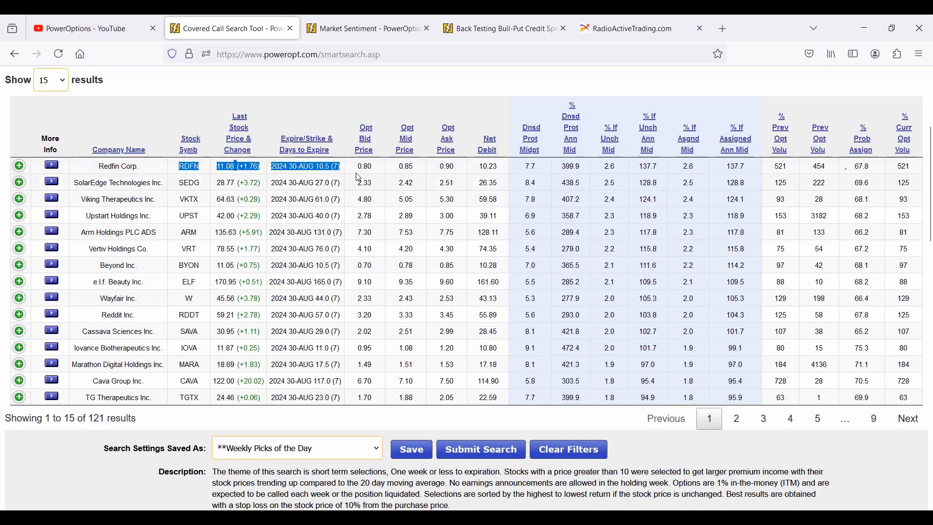
{"action": "double_click", "coordinate": [547, 169]}
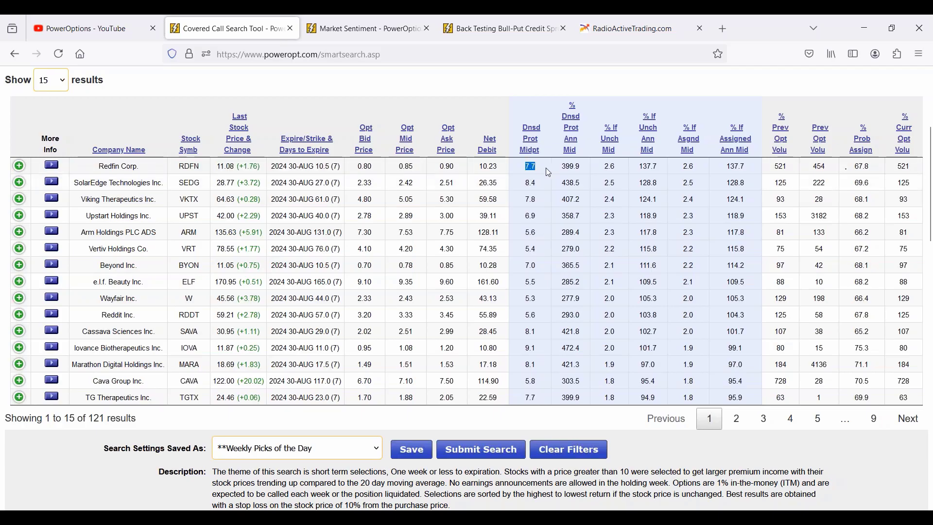
{"action": "double_click", "coordinate": [685, 169]}
{"action": "left_click_drag", "start_coordinate": [216, 167], "coordinate": [250, 165]}
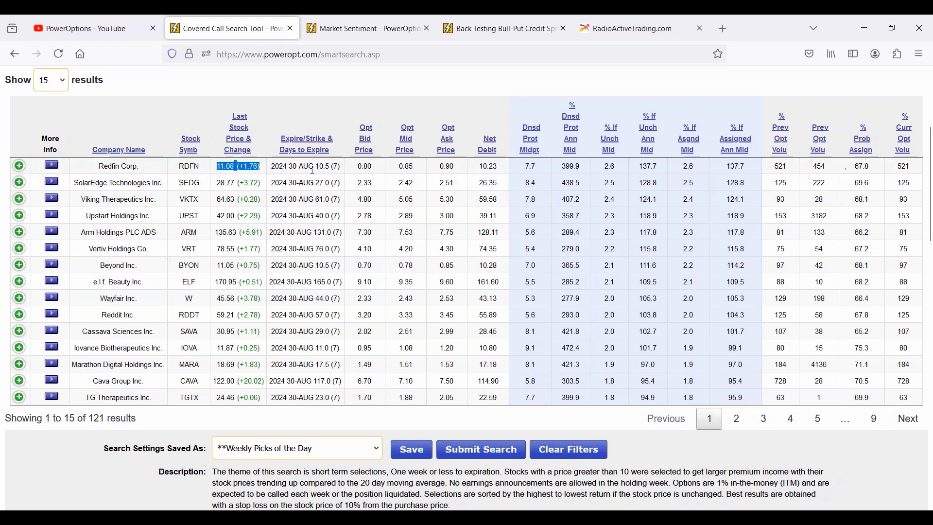
{"action": "left_click_drag", "start_coordinate": [314, 166], "coordinate": [425, 175]}
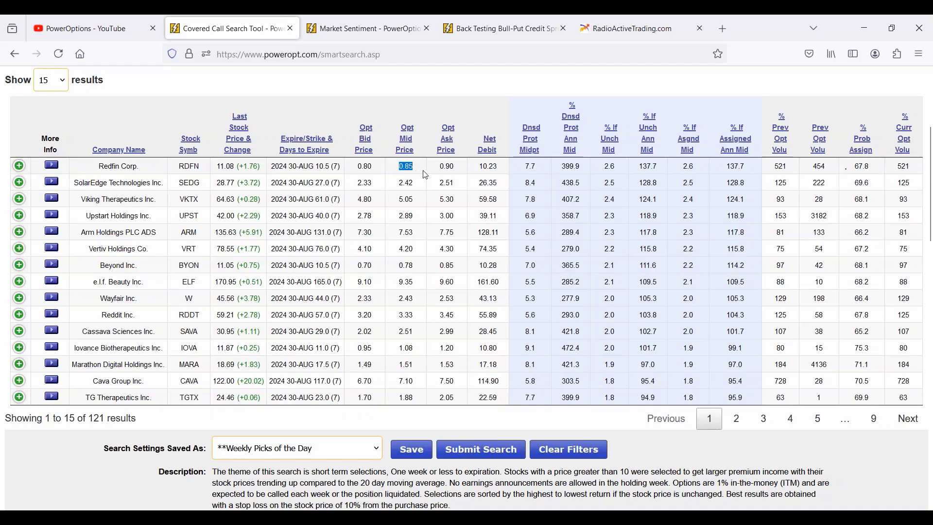
{"action": "left_click", "coordinate": [538, 170]}
{"action": "left_click_drag", "start_coordinate": [679, 166], "coordinate": [700, 166]}
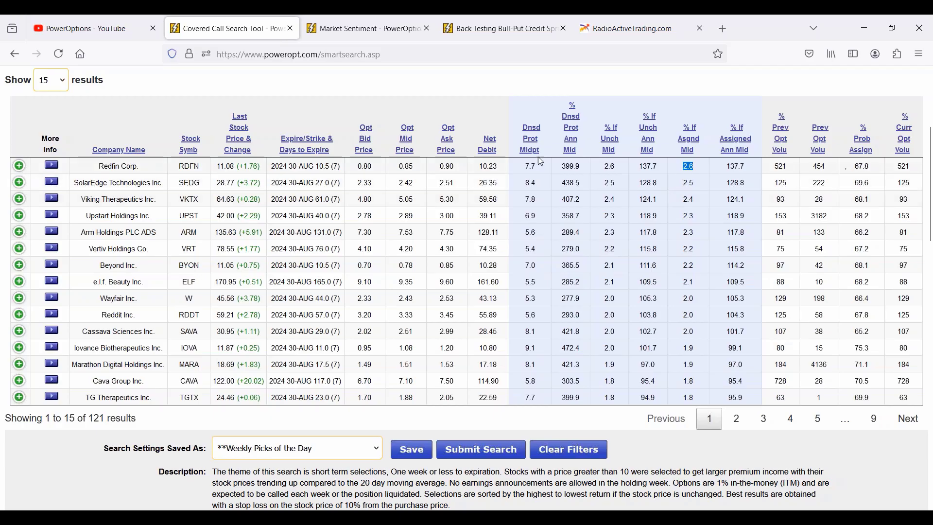
{"action": "left_click_drag", "start_coordinate": [216, 166], "coordinate": [349, 166]}
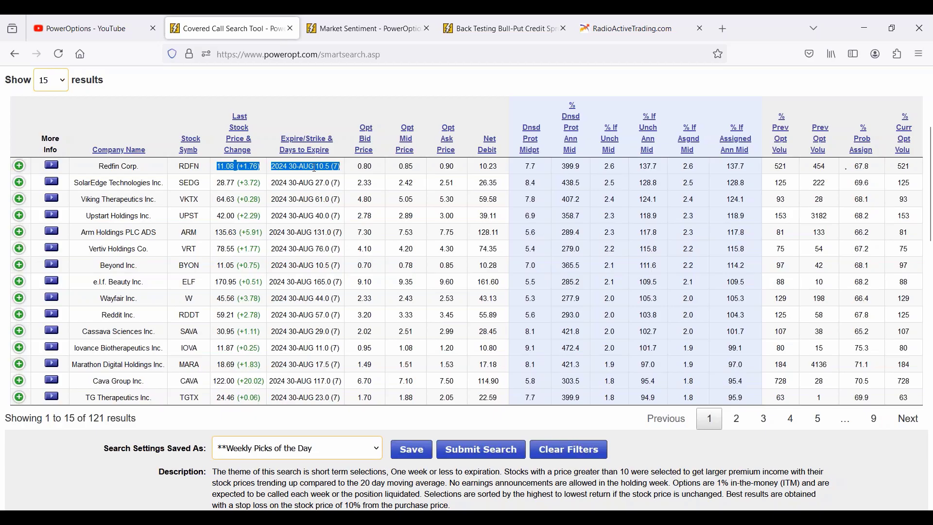
{"action": "left_click_drag", "start_coordinate": [315, 168], "coordinate": [262, 178]}
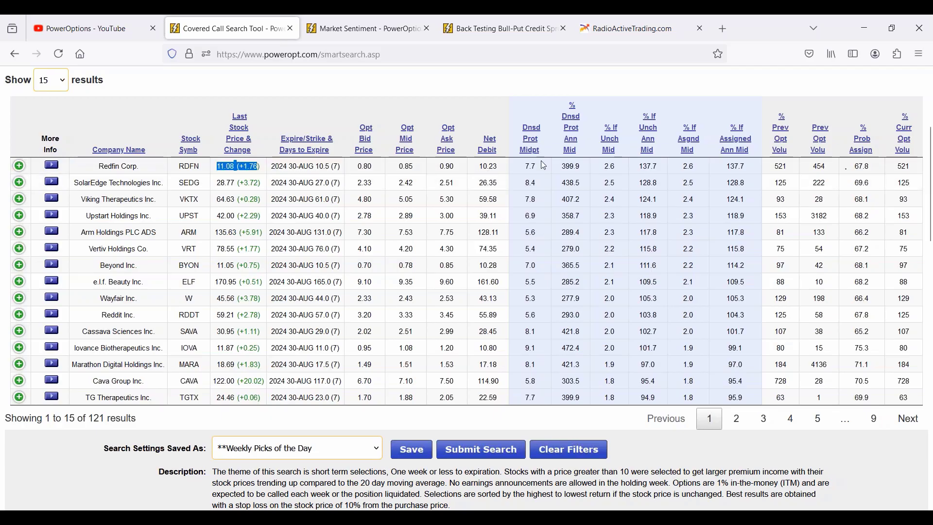
{"action": "left_click_drag", "start_coordinate": [527, 167], "coordinate": [530, 167]}
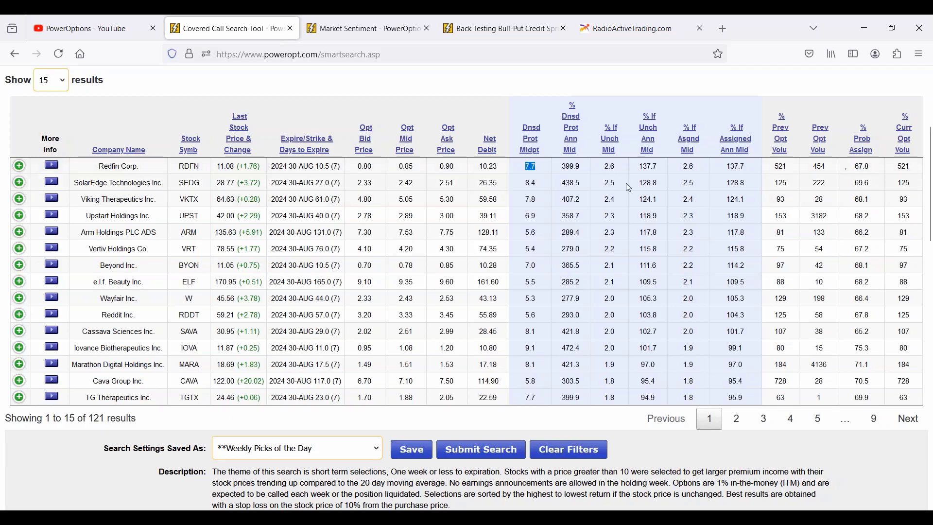
{"action": "mouse_move", "coordinate": [650, 145]}
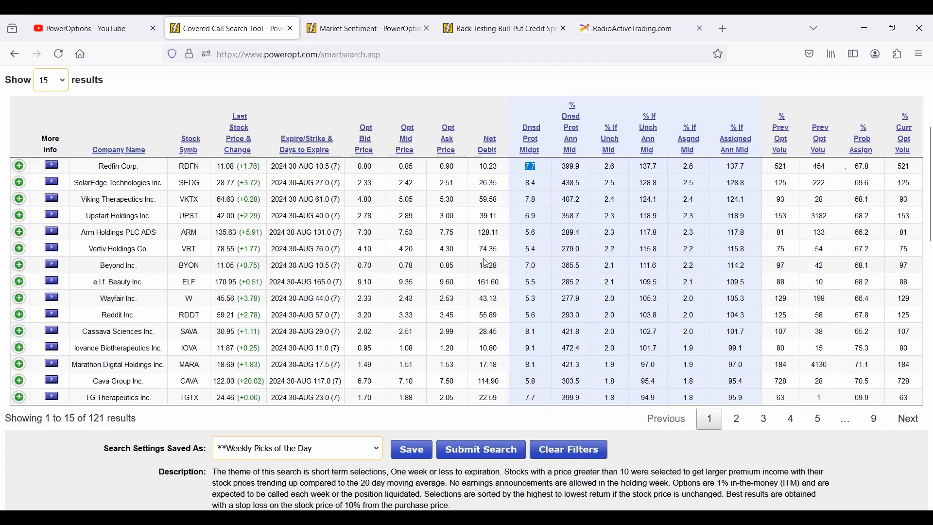
Step: Review the companies from e.l.f. Beauty to Iovance Biotherapeutics in the results, and check Iovance's downside protection
{"action": "left_click_drag", "start_coordinate": [95, 282], "coordinate": [151, 299]}
{"action": "left_click_drag", "start_coordinate": [98, 316], "coordinate": [168, 316]}
{"action": "left_click_drag", "start_coordinate": [112, 331], "coordinate": [156, 331]}
{"action": "left_click_drag", "start_coordinate": [102, 347], "coordinate": [165, 348]}
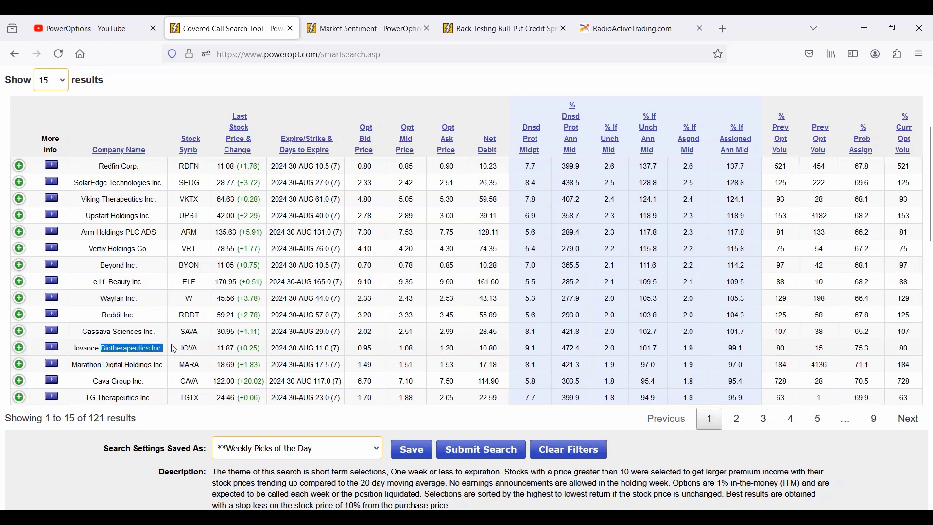
{"action": "left_click_drag", "start_coordinate": [527, 349], "coordinate": [549, 356]}
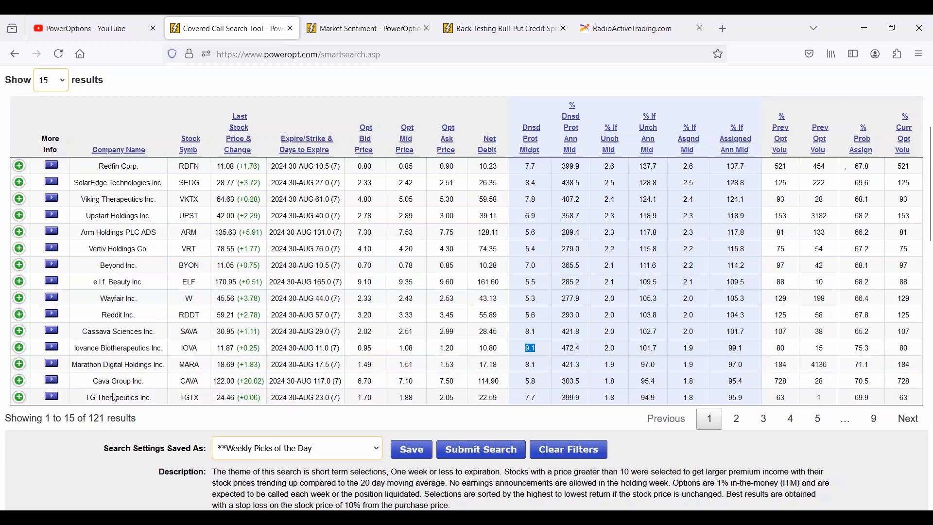
Step: Review the Weekly Picks of the Day results and the search's option filters, including the implied volatility upper limit
{"action": "scroll", "coordinate": [175, 308], "scroll_direction": "up", "scroll_amount": 5}
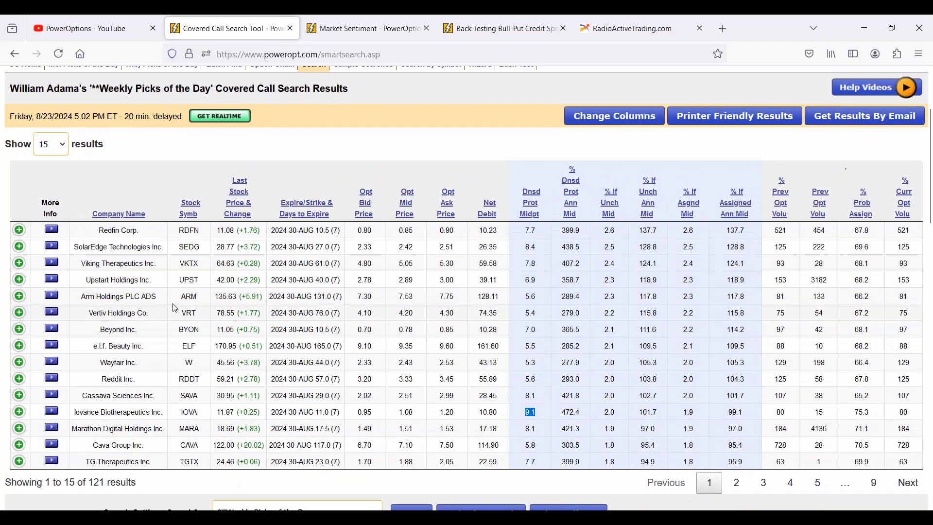
{"action": "scroll", "coordinate": [175, 311], "scroll_direction": "down", "scroll_amount": 2}
{"action": "scroll", "coordinate": [175, 311], "scroll_direction": "down", "scroll_amount": 15}
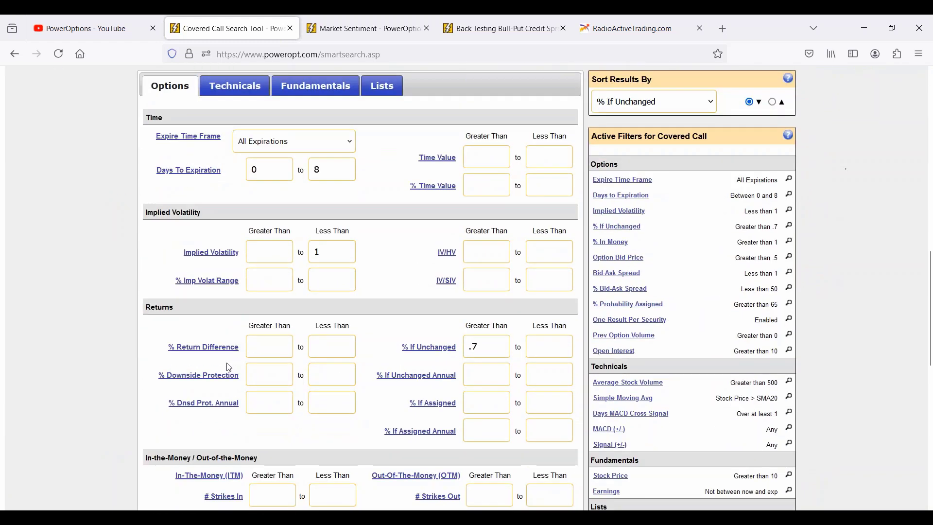
{"action": "left_click", "coordinate": [330, 251]}
{"action": "scroll", "coordinate": [337, 320], "scroll_direction": "up", "scroll_amount": 3}
{"action": "scroll", "coordinate": [339, 324], "scroll_direction": "up", "scroll_amount": 8}
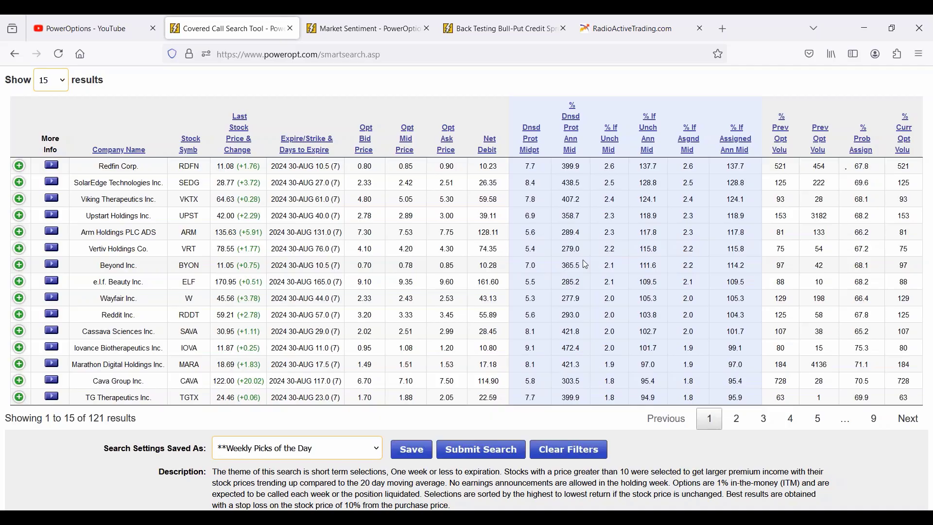
Step: Examine the search's fundamental filters, including the stock price limit and the earnings date setting
{"action": "scroll", "coordinate": [585, 265], "scroll_direction": "down", "scroll_amount": 8}
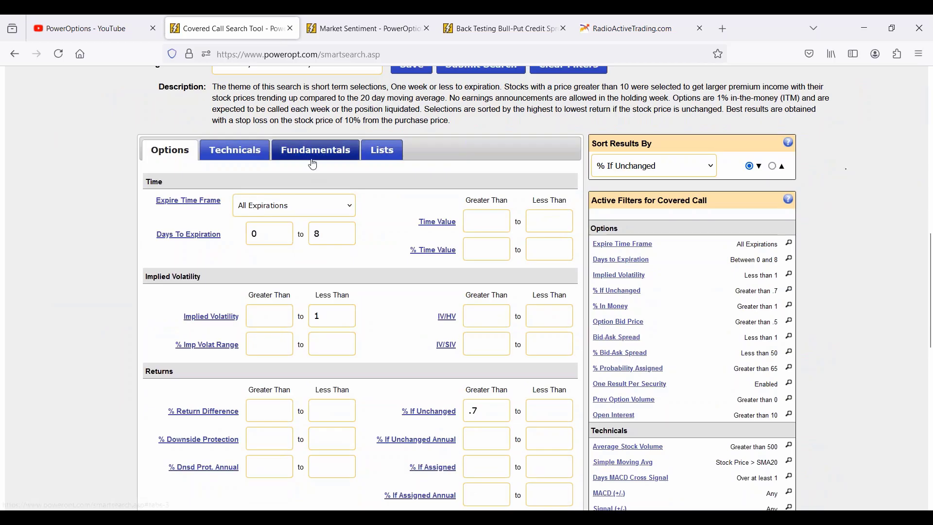
{"action": "left_click", "coordinate": [315, 151]}
{"action": "scroll", "coordinate": [309, 171], "scroll_direction": "down", "scroll_amount": 3}
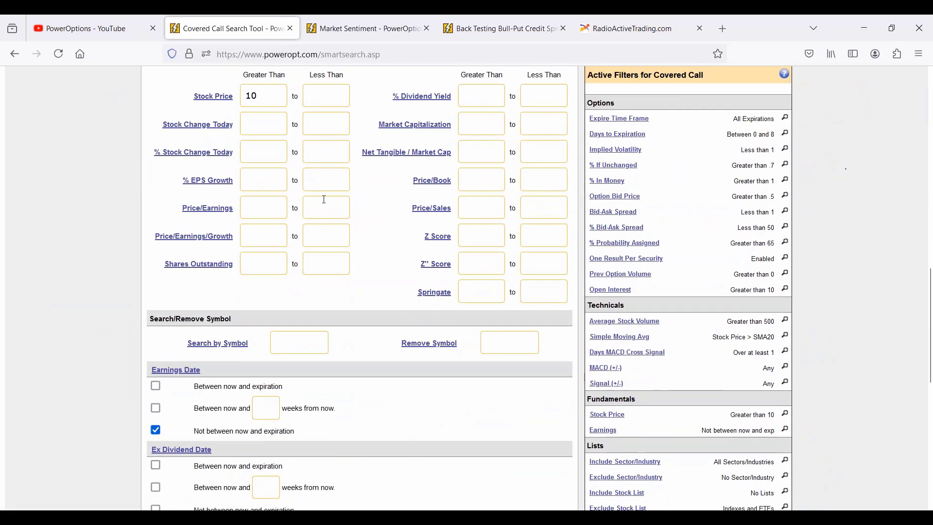
{"action": "scroll", "coordinate": [310, 171], "scroll_direction": "up", "scroll_amount": 9}
{"action": "scroll", "coordinate": [314, 214], "scroll_direction": "up", "scroll_amount": 6}
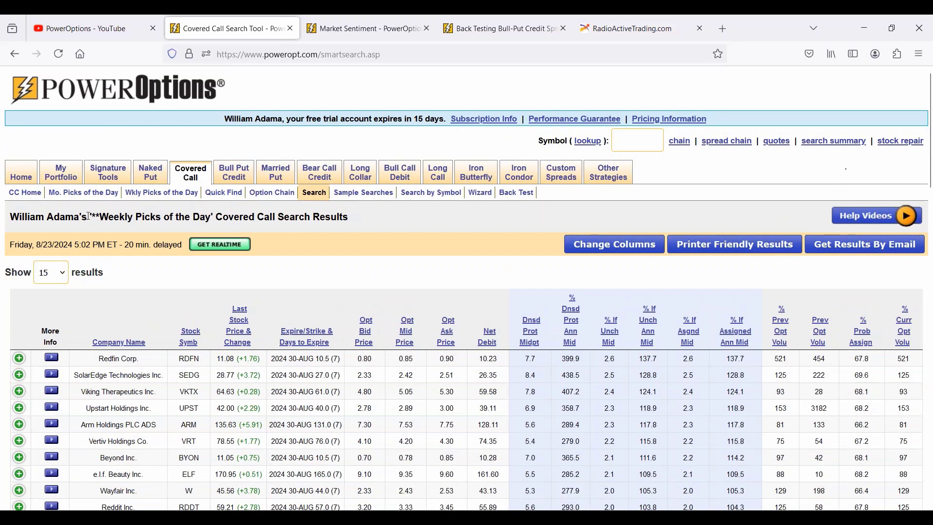
Step: Reopen the covered call search from the covered call home page and check Reddit's probability of assignment in the results
{"action": "left_click", "coordinate": [26, 193]}
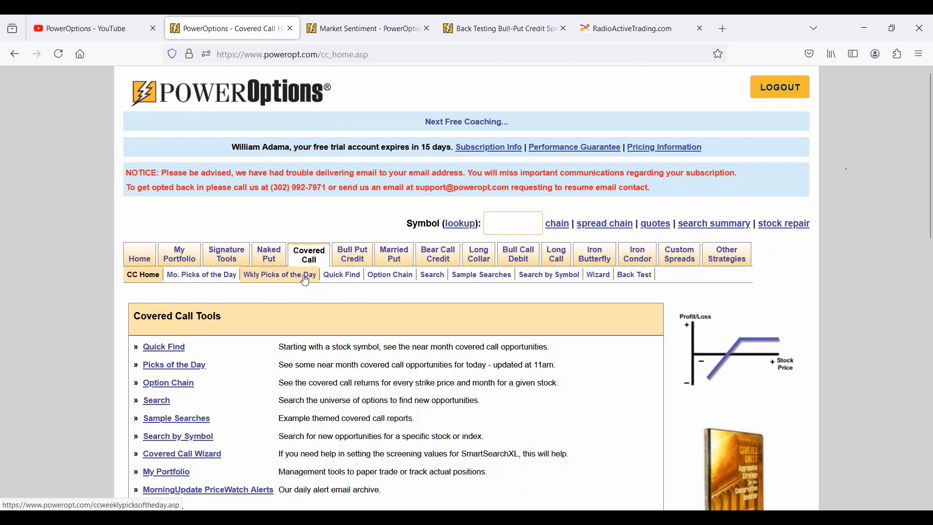
{"action": "left_click", "coordinate": [432, 275]}
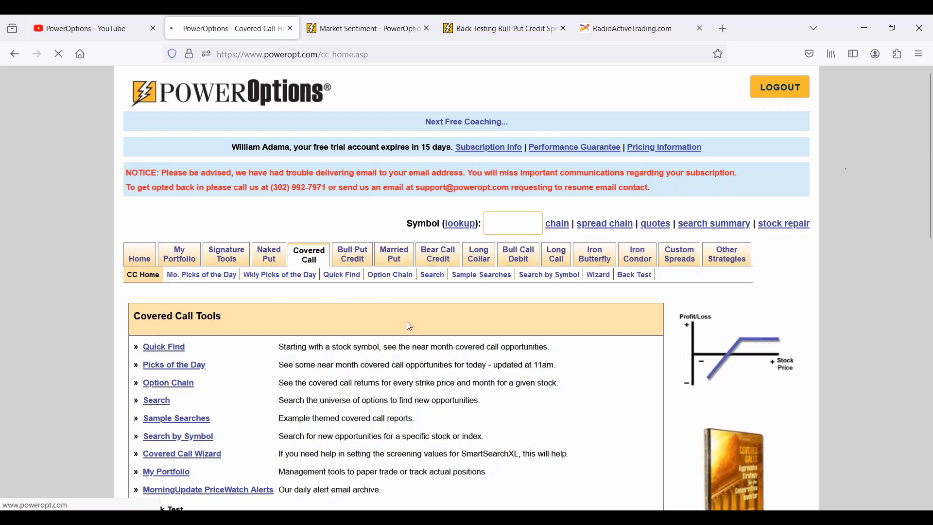
{"action": "scroll", "coordinate": [412, 325], "scroll_direction": "down", "scroll_amount": 3}
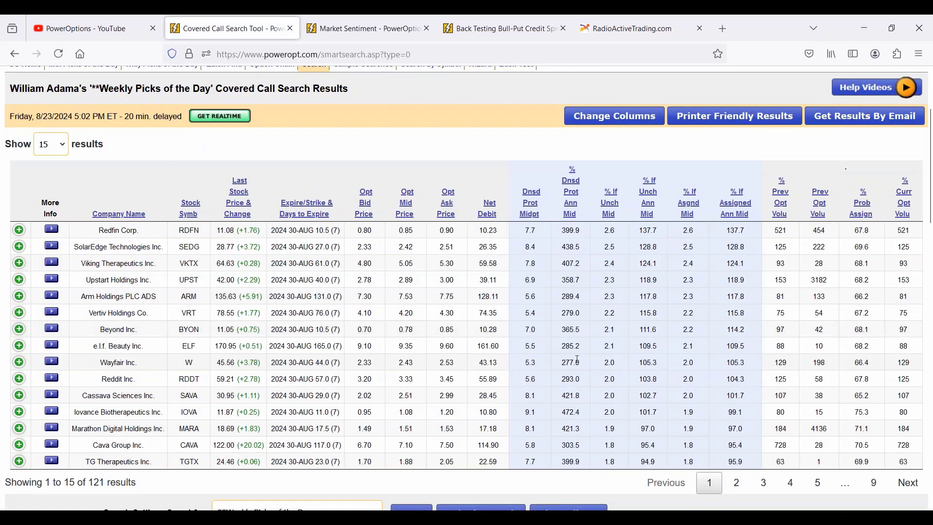
{"action": "scroll", "coordinate": [579, 359], "scroll_direction": "down", "scroll_amount": 2}
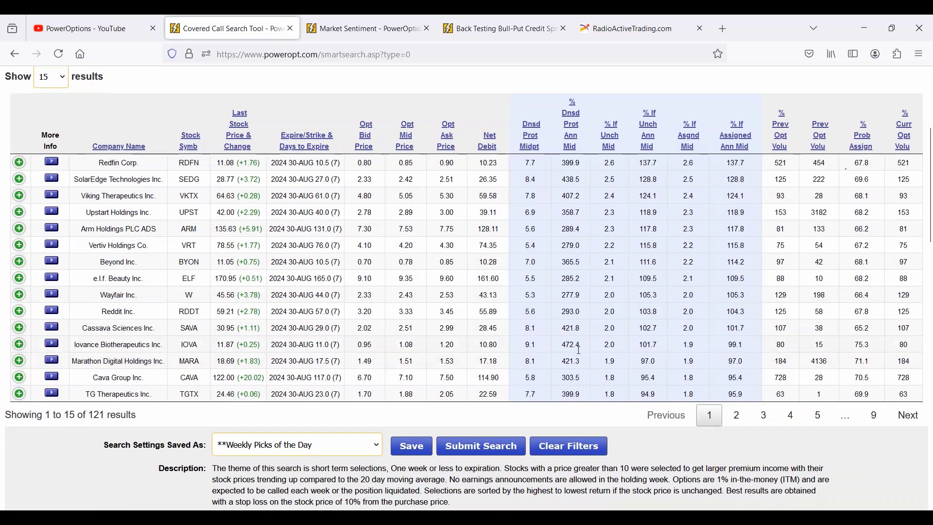
{"action": "scroll", "coordinate": [580, 350], "scroll_direction": "down", "scroll_amount": 2}
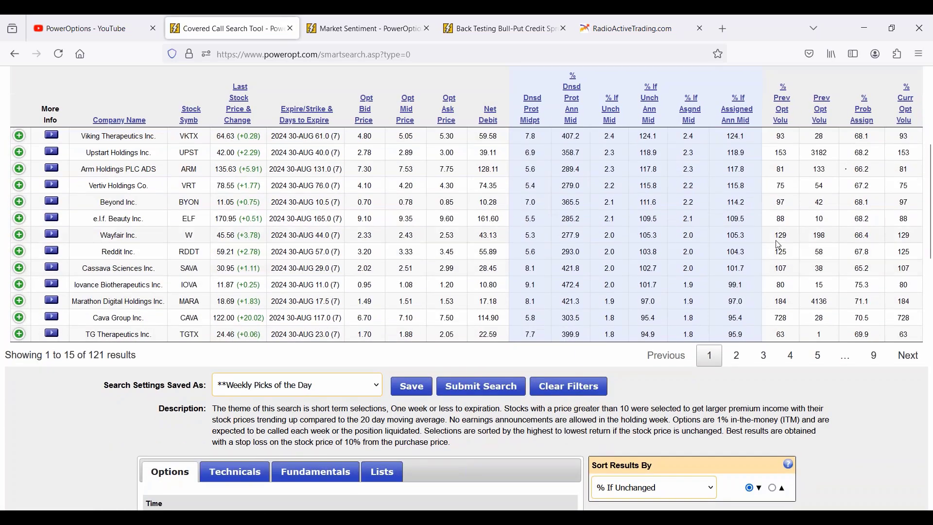
{"action": "left_click_drag", "start_coordinate": [852, 253], "coordinate": [878, 256]}
Step: Examine the active filters for simple moving average, stock price, earnings date and days since MACD cross signal
{"action": "scroll", "coordinate": [466, 292], "scroll_direction": "down", "scroll_amount": 9}
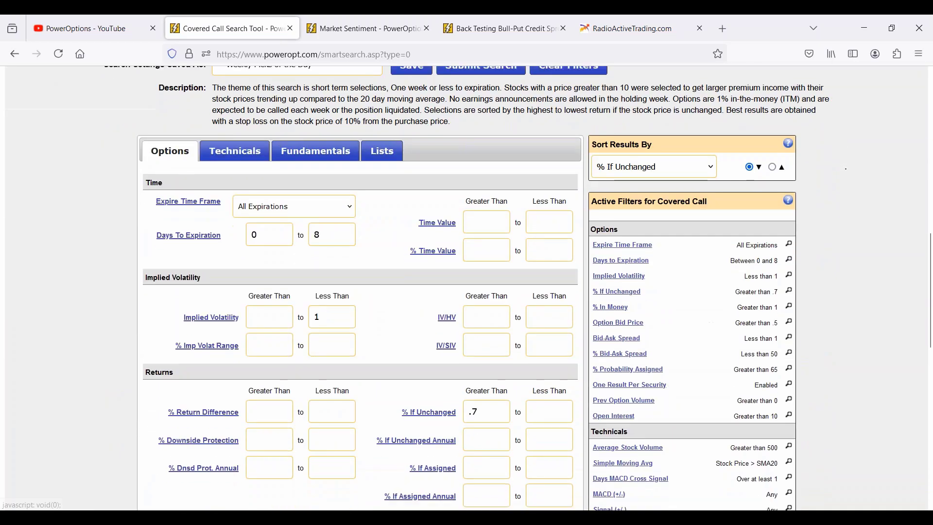
{"action": "left_click_drag", "start_coordinate": [715, 336], "coordinate": [778, 335]}
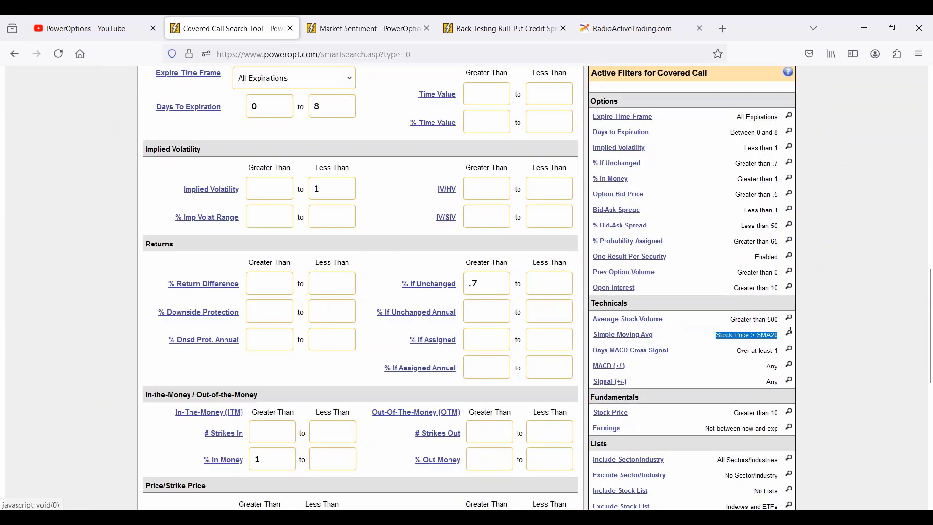
{"action": "scroll", "coordinate": [725, 394], "scroll_direction": "down", "scroll_amount": 1}
{"action": "left_click_drag", "start_coordinate": [732, 353], "coordinate": [784, 354]}
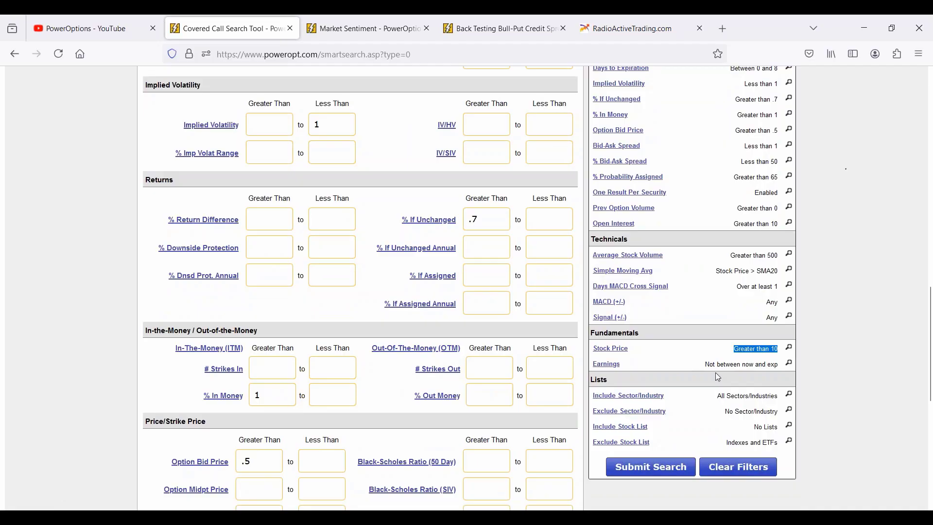
{"action": "left_click_drag", "start_coordinate": [703, 364], "coordinate": [784, 368]}
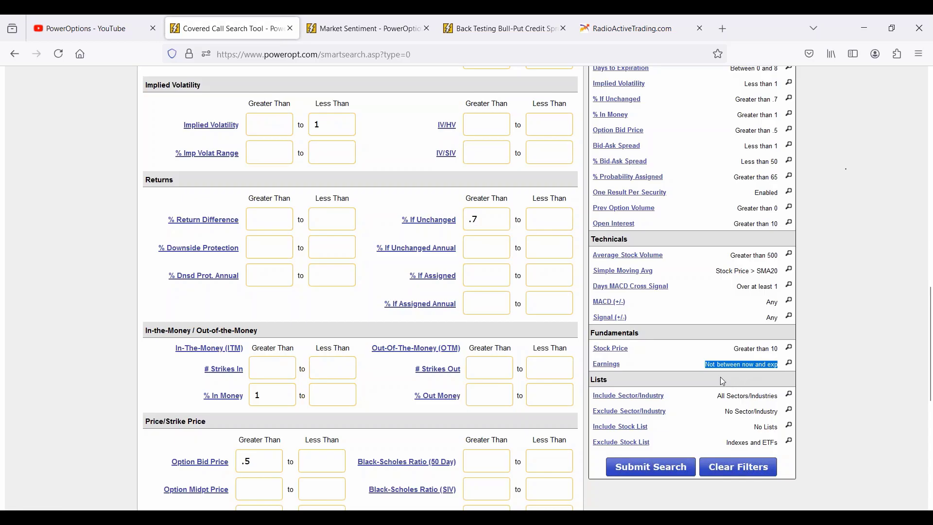
{"action": "left_click_drag", "start_coordinate": [720, 296], "coordinate": [727, 304]}
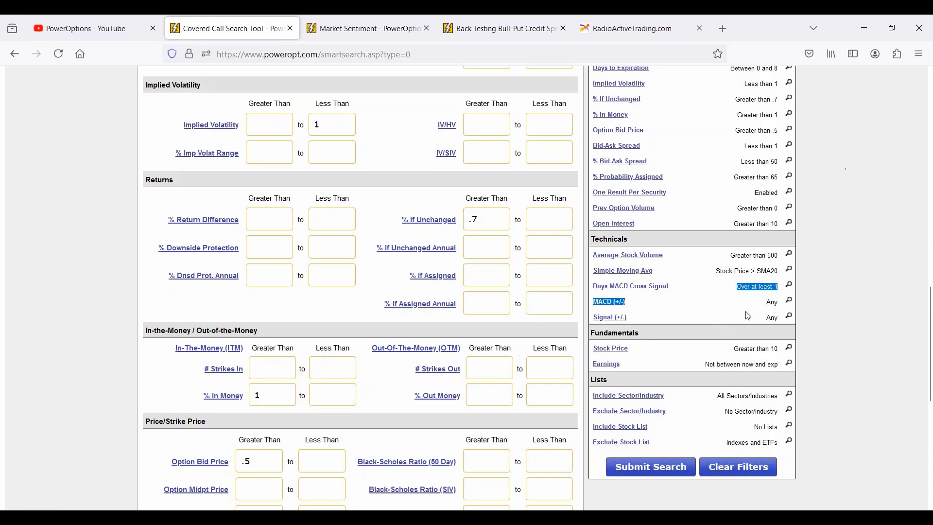